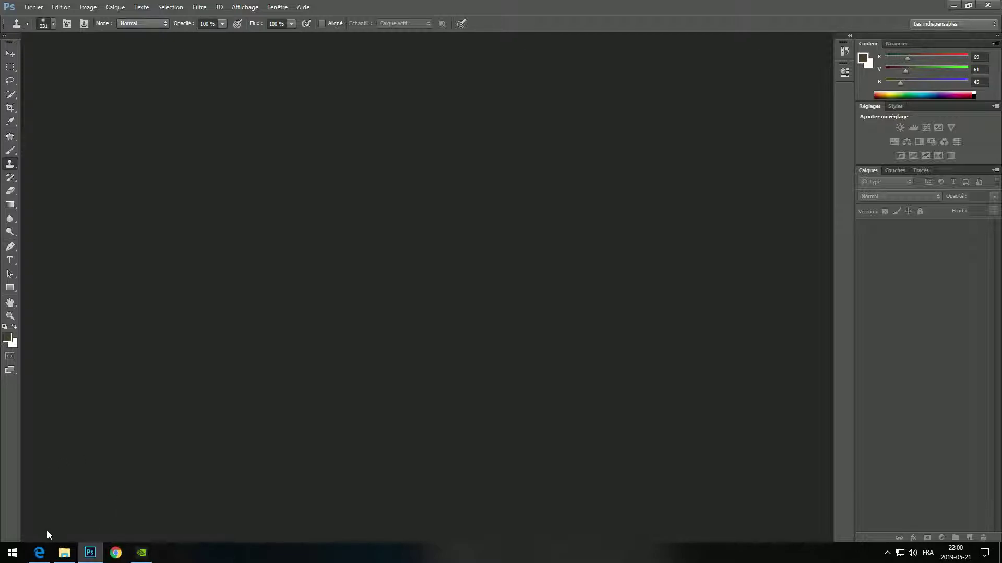
Open silence-30x24.psd from Explorer, keeping its embedded colour profile.
left_click(64, 553)
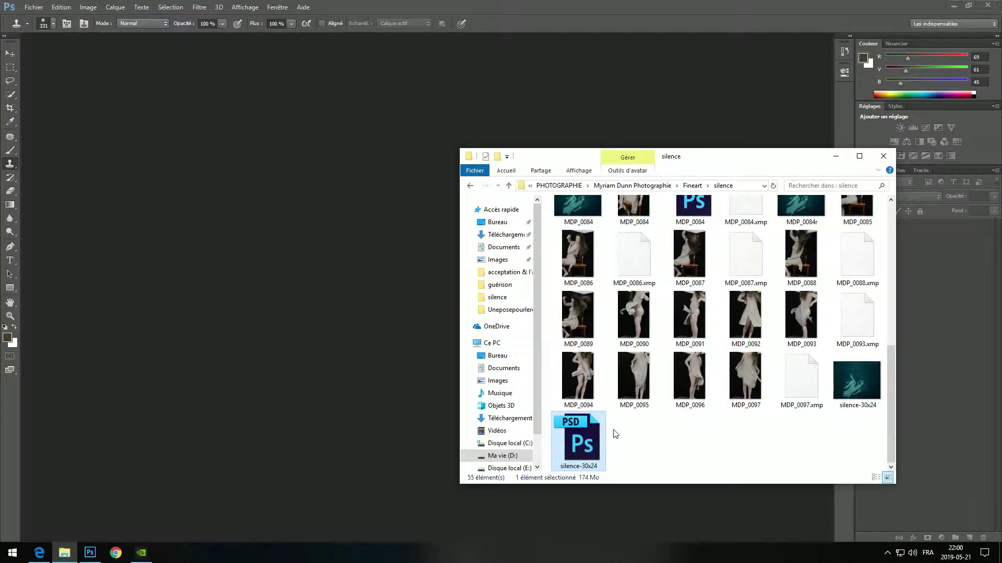
double_click(587, 433)
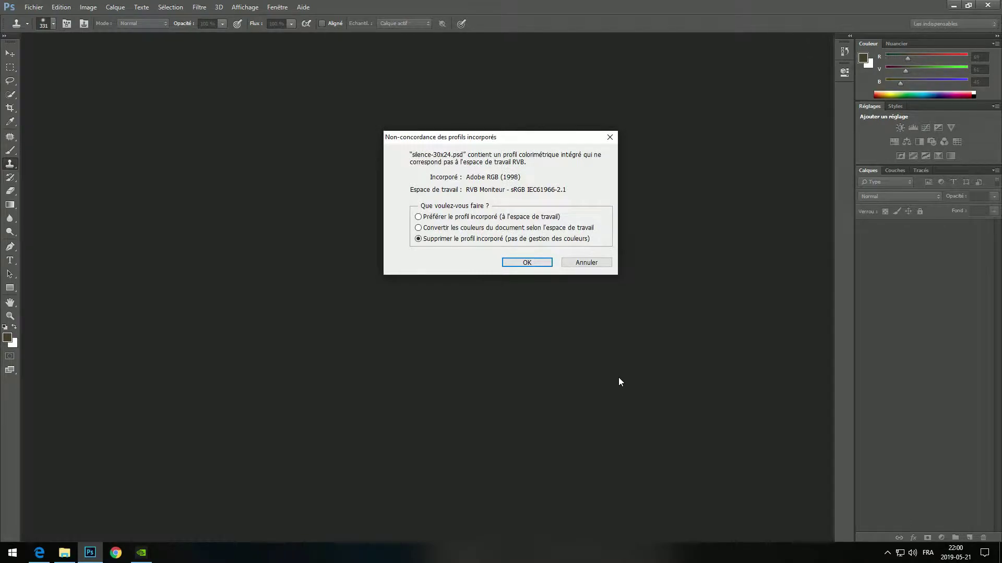
left_click(496, 217)
left_click(515, 262)
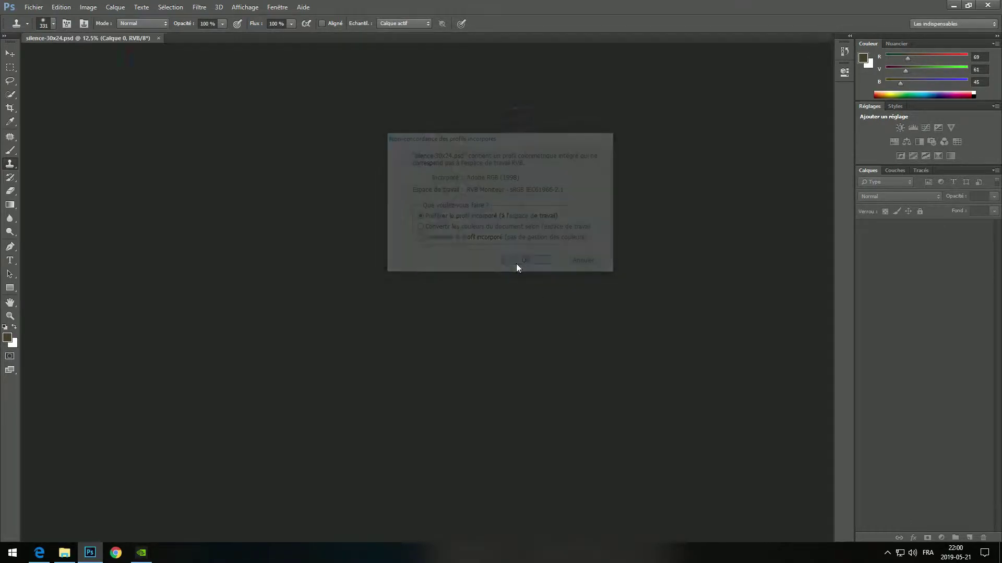
left_click(11, 316)
Zoom out to 8.33% so the whole photo has empty space around it.
left_click(220, 238, "alt")
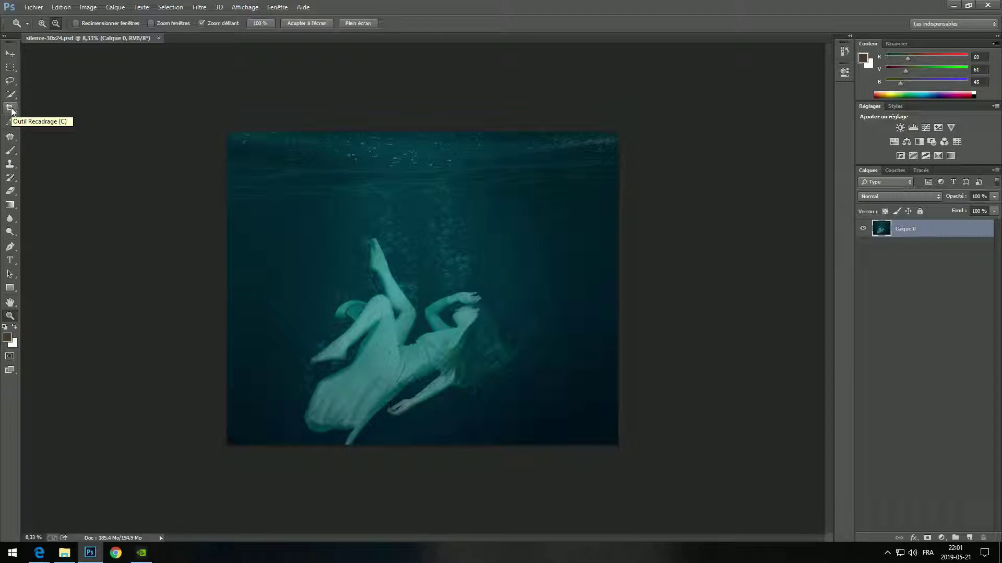
Crop outward past the photo to enlarge the canvas, leaving transparent margins around it.
left_click(11, 109)
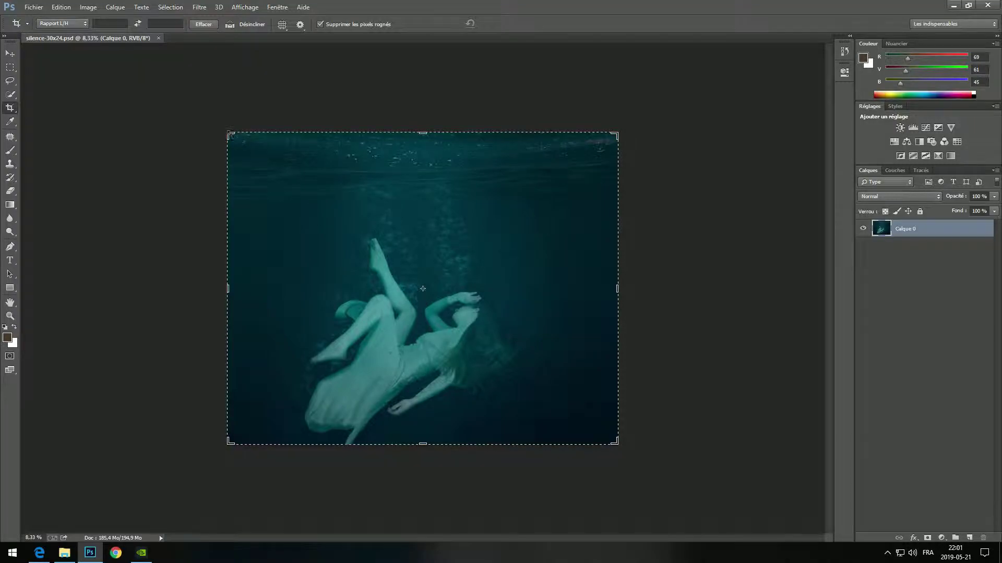
left_click_drag(230, 134, 209, 118)
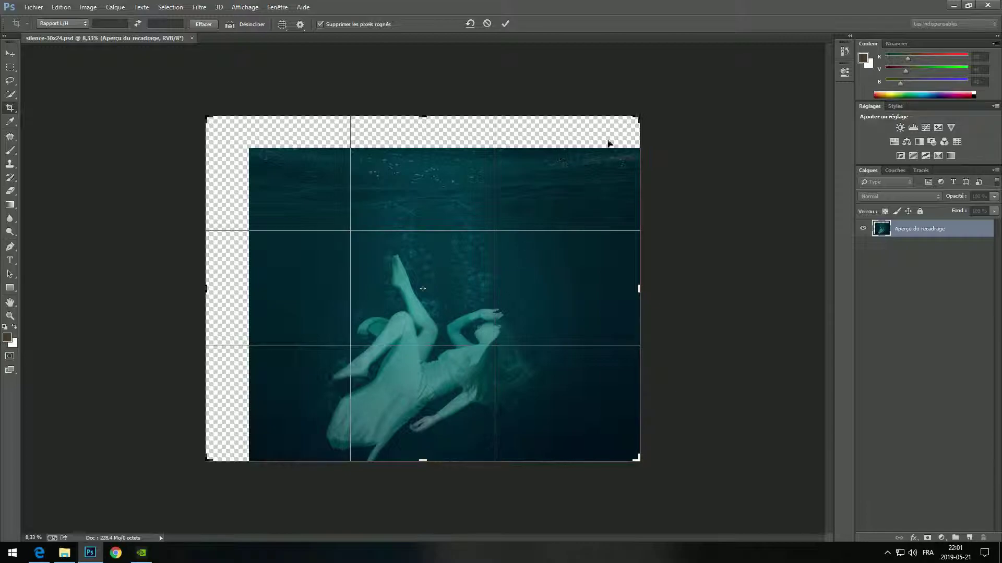
left_click_drag(636, 121, 620, 119)
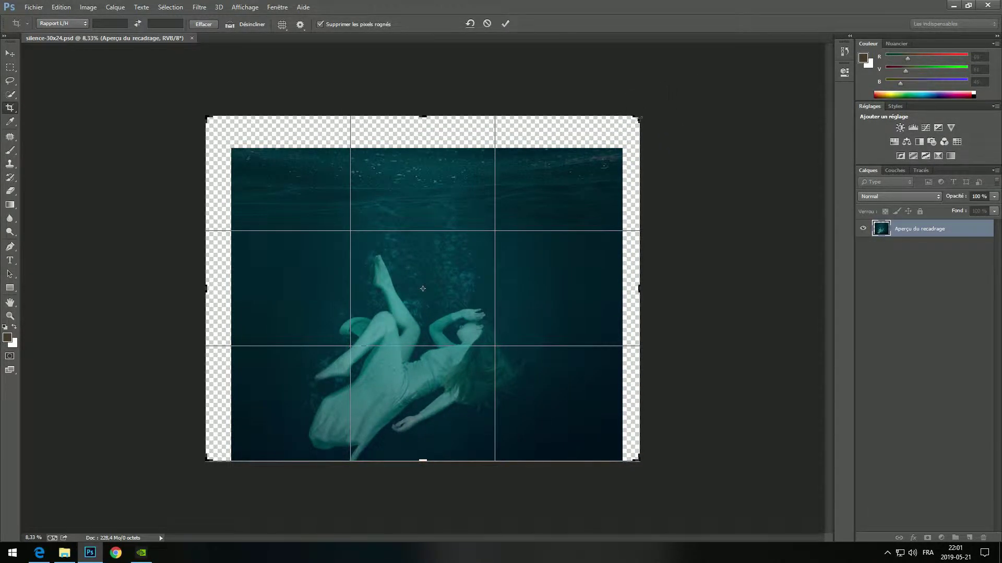
mouse_move(638, 118)
left_mouse_down()
mouse_move(699, 96)
mouse_move(630, 127)
left_mouse_up()
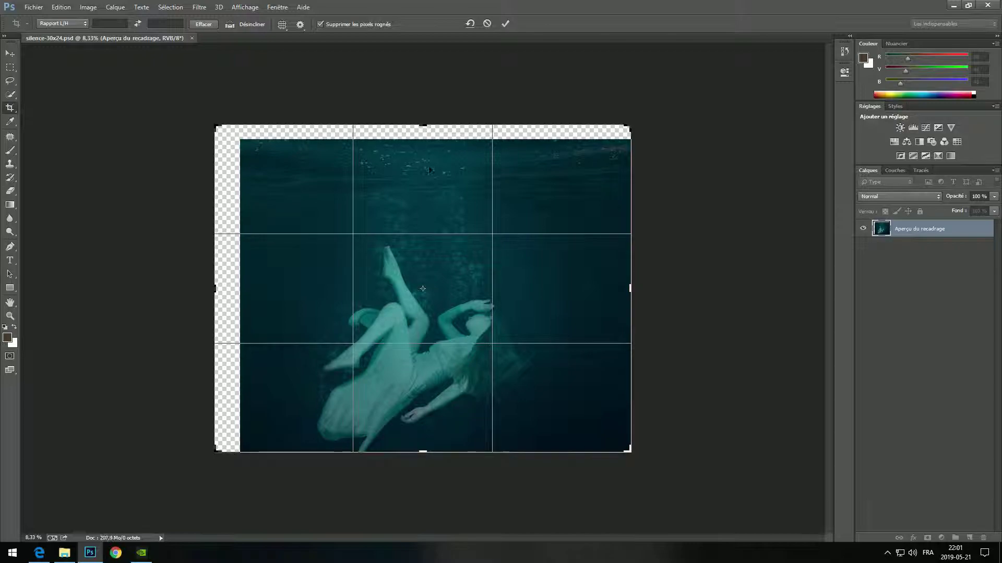
left_click_drag(454, 292, 444, 293)
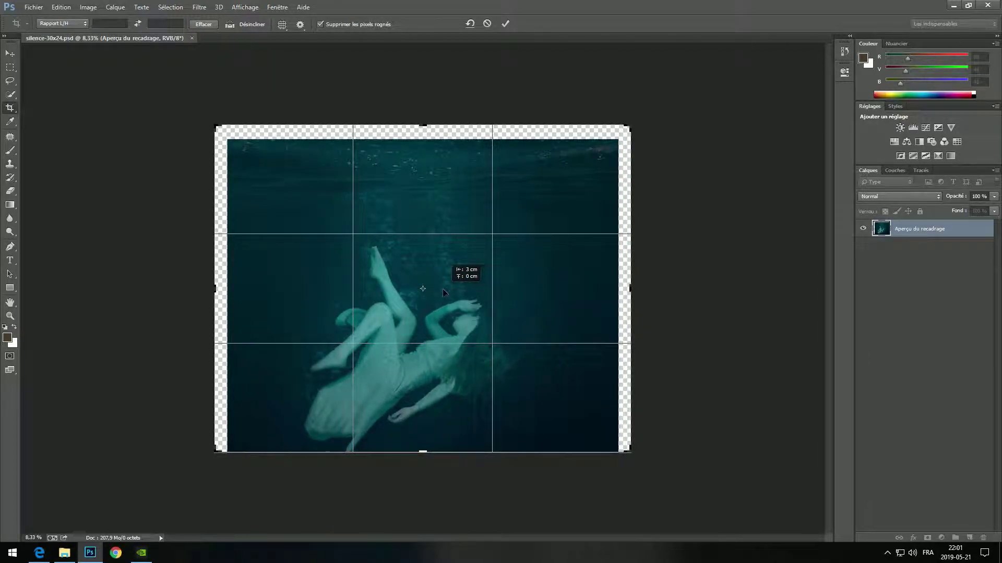
left_click_drag(445, 292, 415, 259)
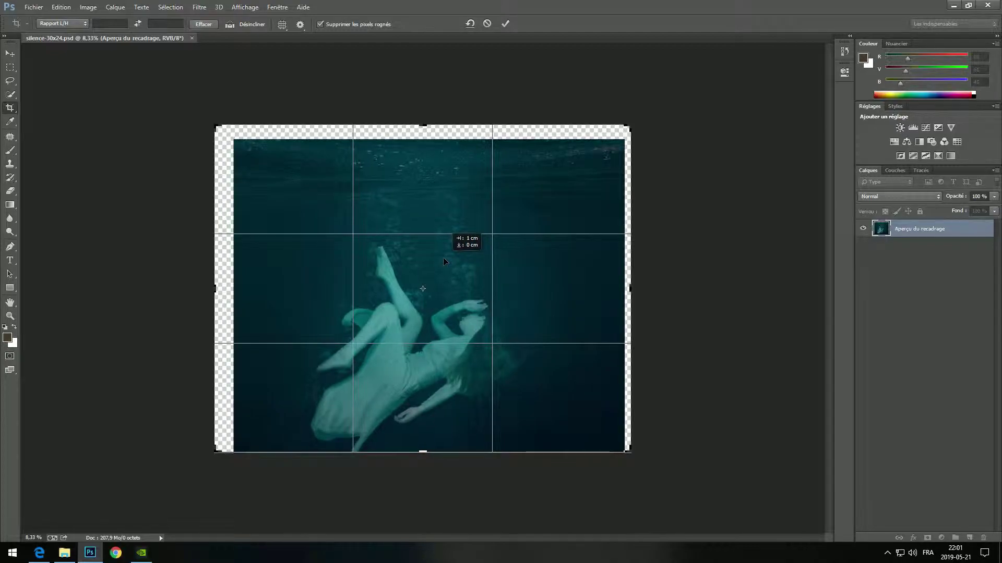
mouse_move(415, 259)
left_mouse_down()
mouse_move(446, 258)
mouse_move(437, 265)
left_mouse_up()
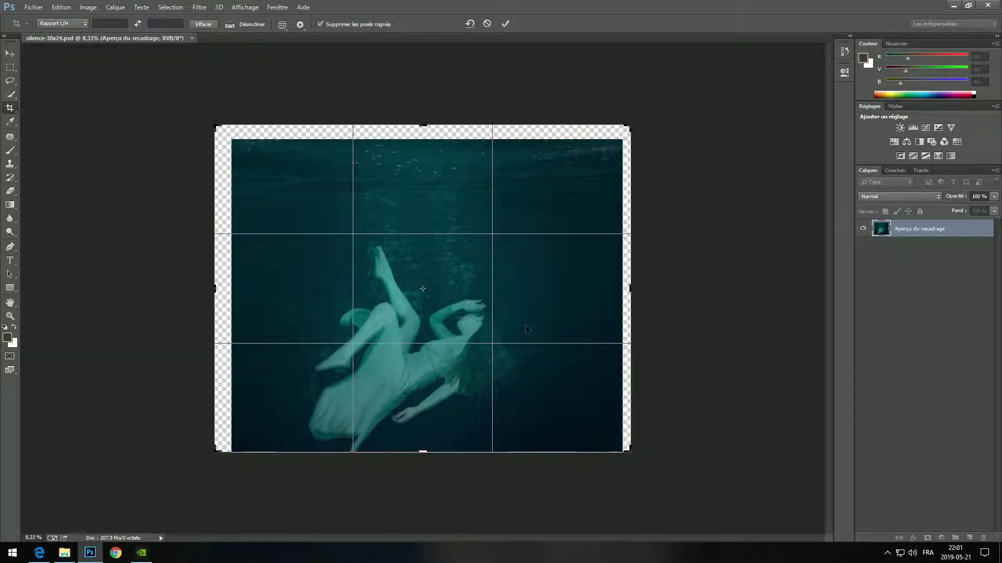
left_click(507, 23)
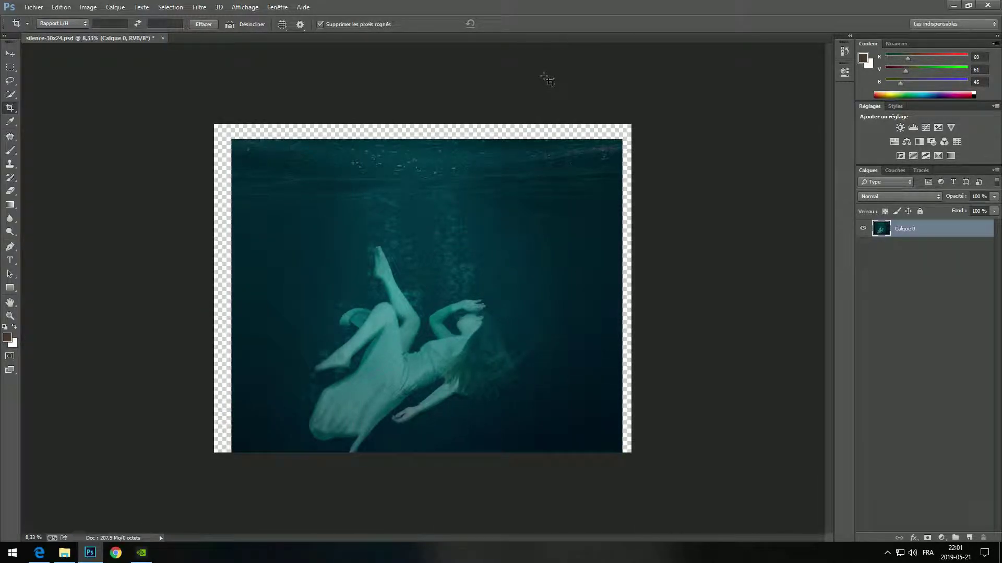
Marquee-select the left transparent strip, about 3.86 cm wide and 64.01 cm tall.
left_click(10, 67)
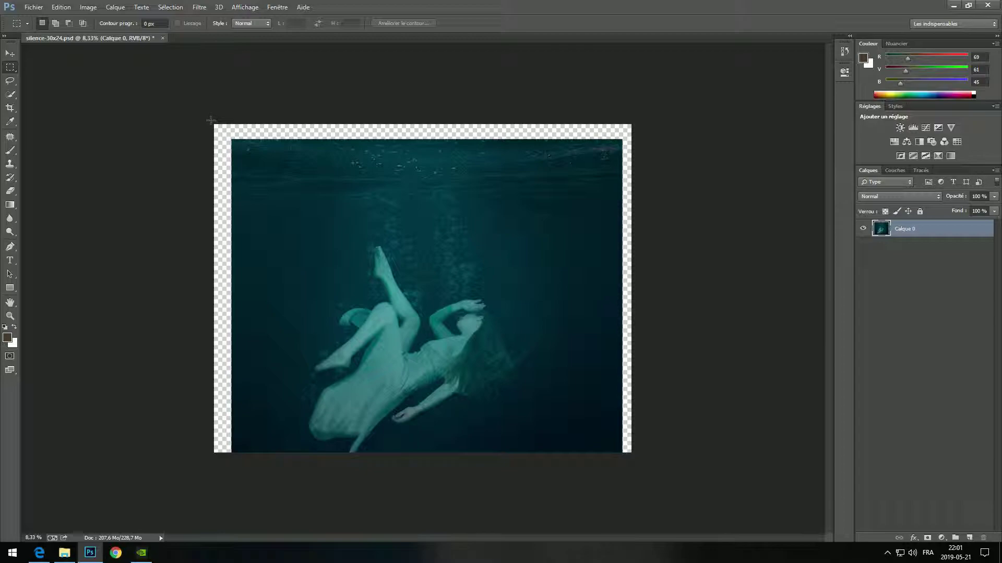
mouse_move(210, 120)
left_mouse_down()
mouse_move(236, 184)
mouse_move(234, 470)
left_mouse_up()
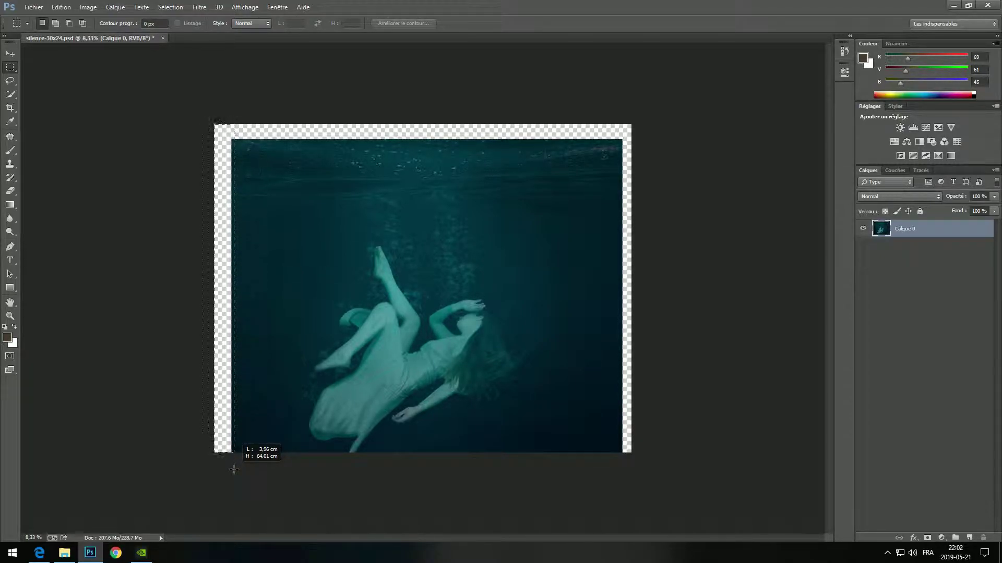
left_click_drag(234, 469, 233, 469)
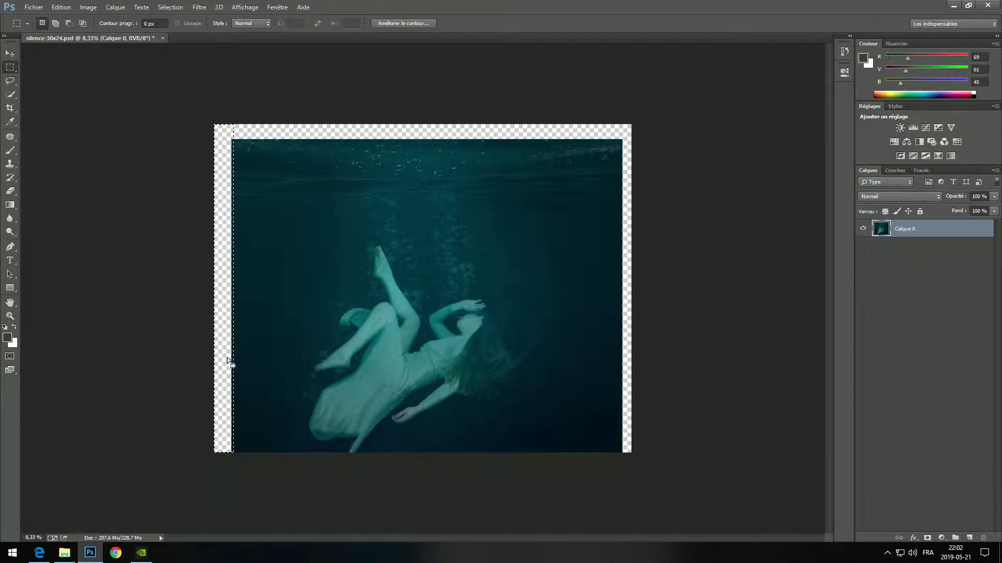
Fill the left strip using Remplir with 'Contenu pris en compte' (content-aware).
right_click(225, 392)
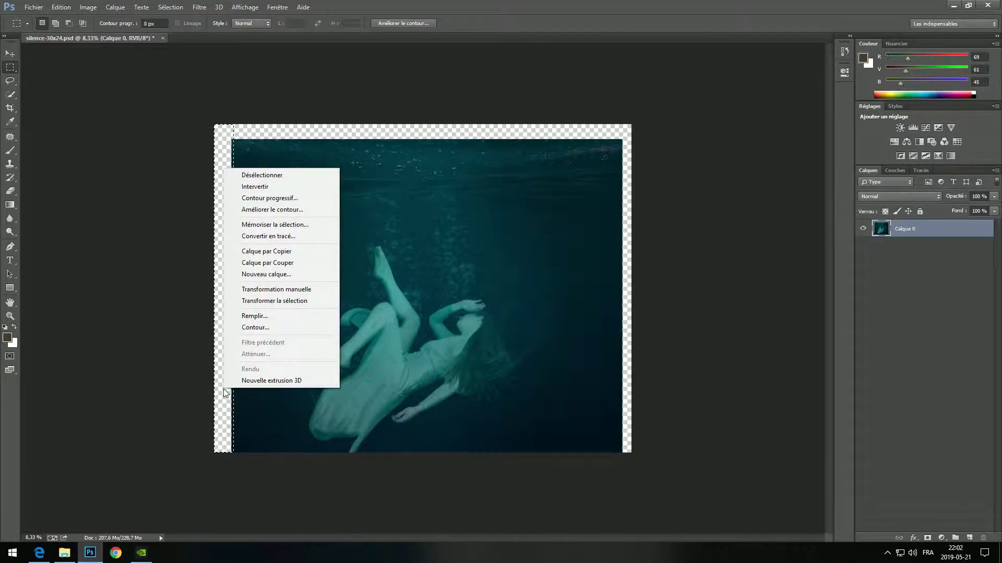
left_click(269, 317)
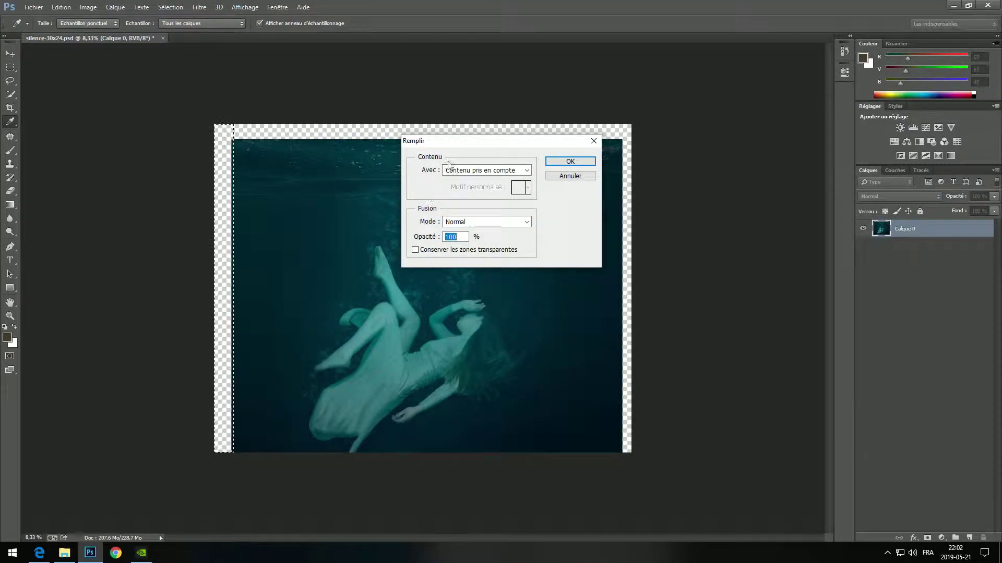
left_click(486, 177)
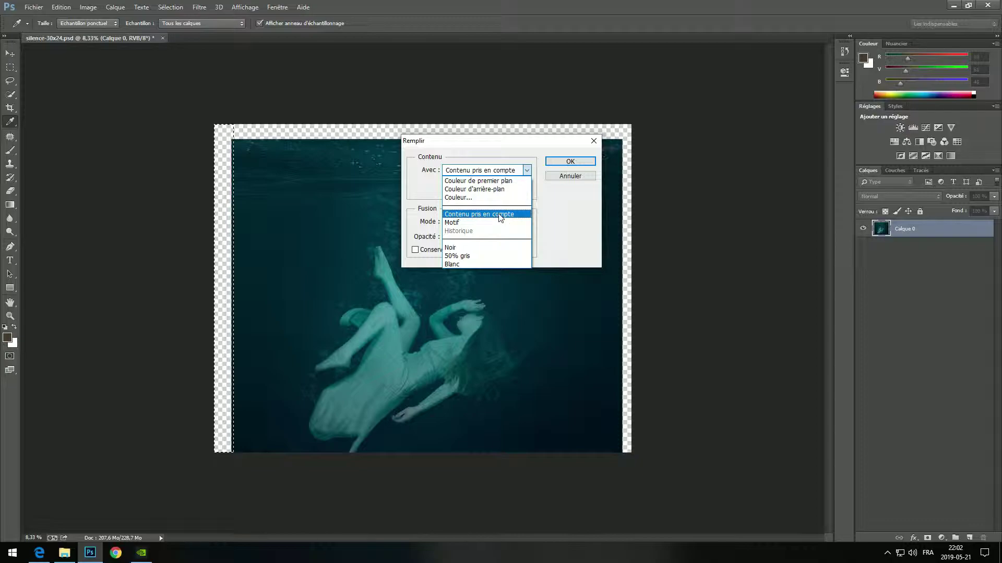
left_click(500, 215)
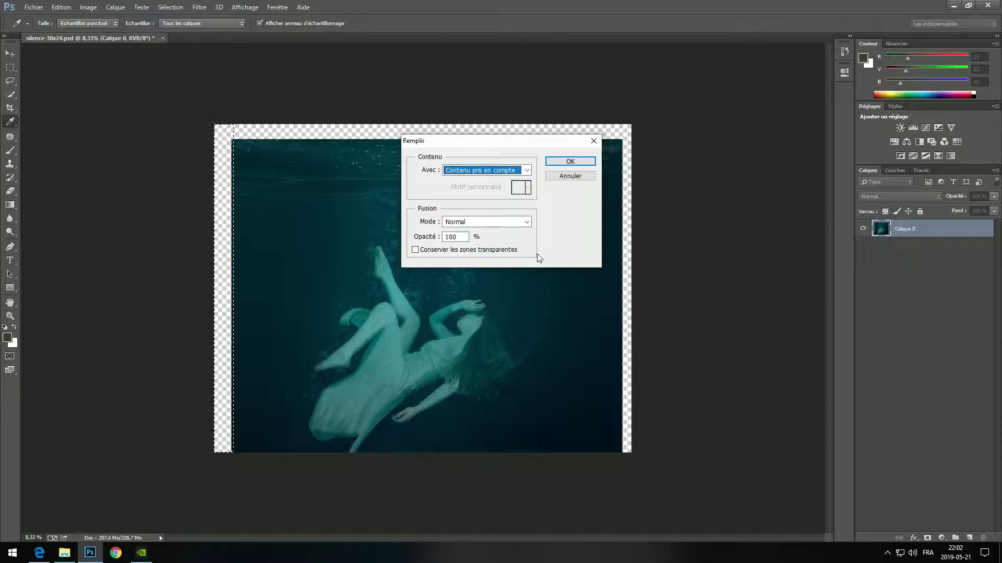
left_click(561, 160)
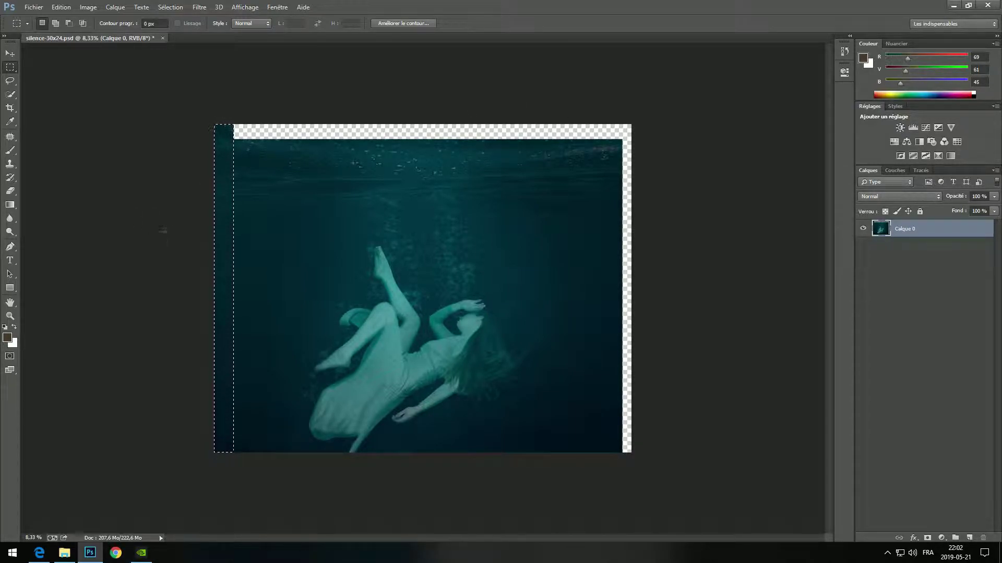
Deselect and zoom in closely on the filled left edge.
key("ctrl+d")
left_click(10, 316)
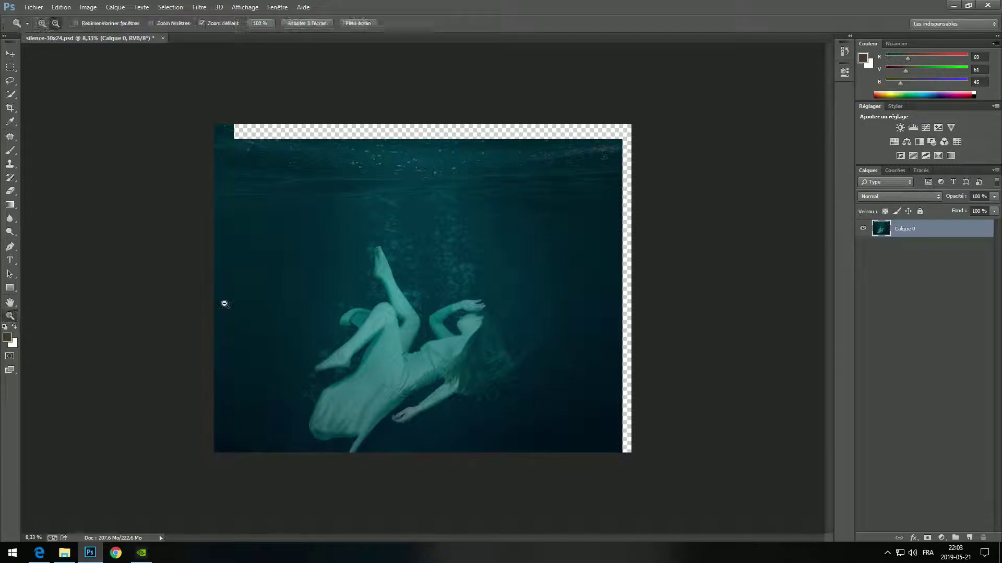
left_click(228, 301, "alt")
left_click(42, 23)
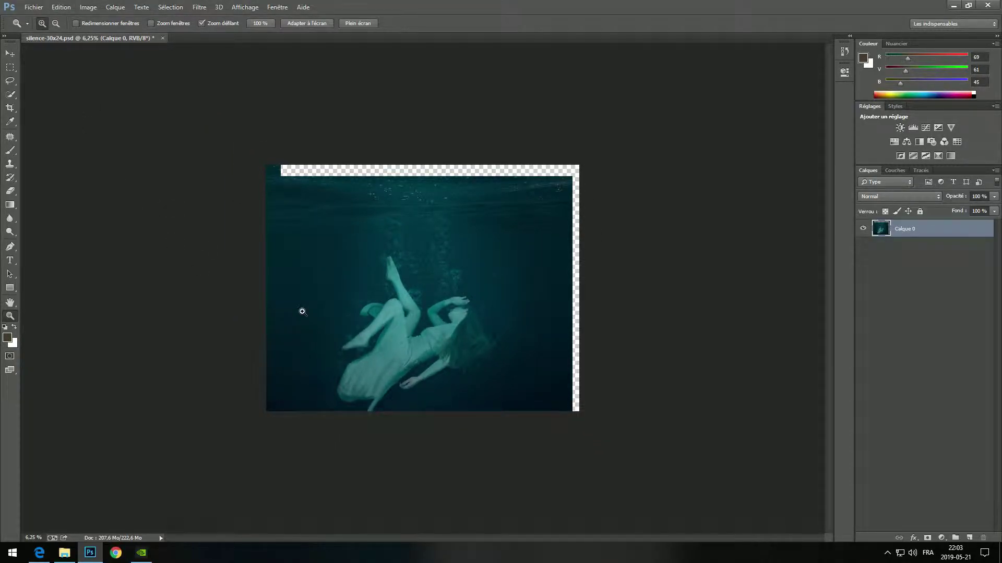
left_click(298, 312)
left_click(253, 311)
left_click(235, 330)
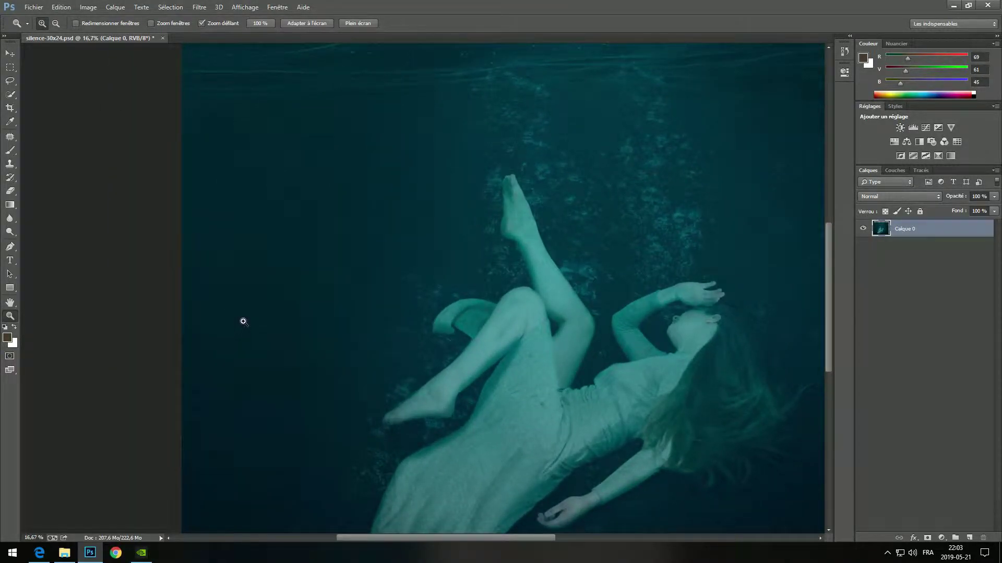
Scroll up and down along the left fill to inspect the result.
scroll(242, 320, "up", 2)
scroll(243, 319, "up", 1)
scroll(243, 319, "up", 1)
scroll(243, 319, "down", 1)
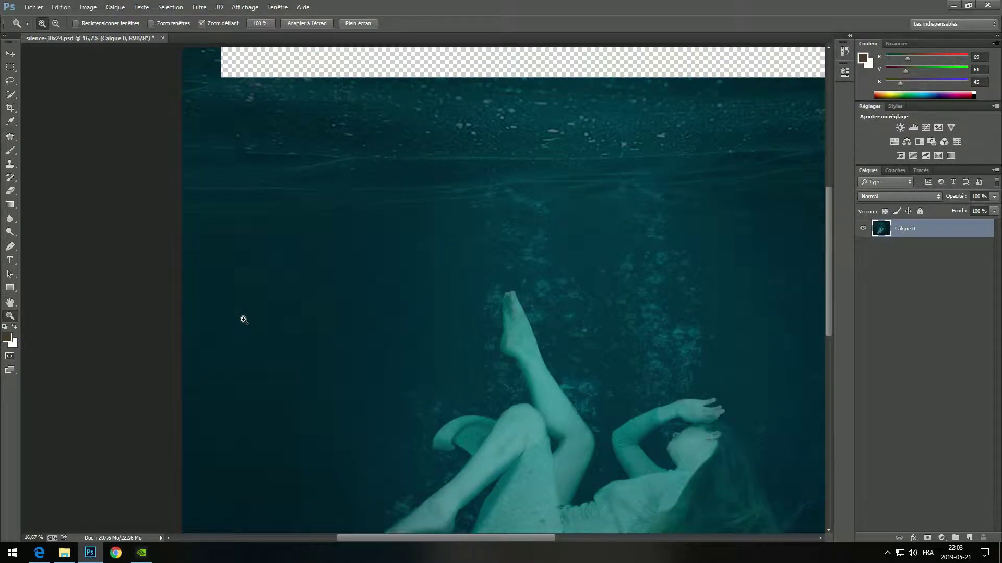
scroll(243, 319, "down", 2)
scroll(243, 320, "down", 2)
scroll(243, 319, "down", 1)
scroll(244, 319, "up", 1)
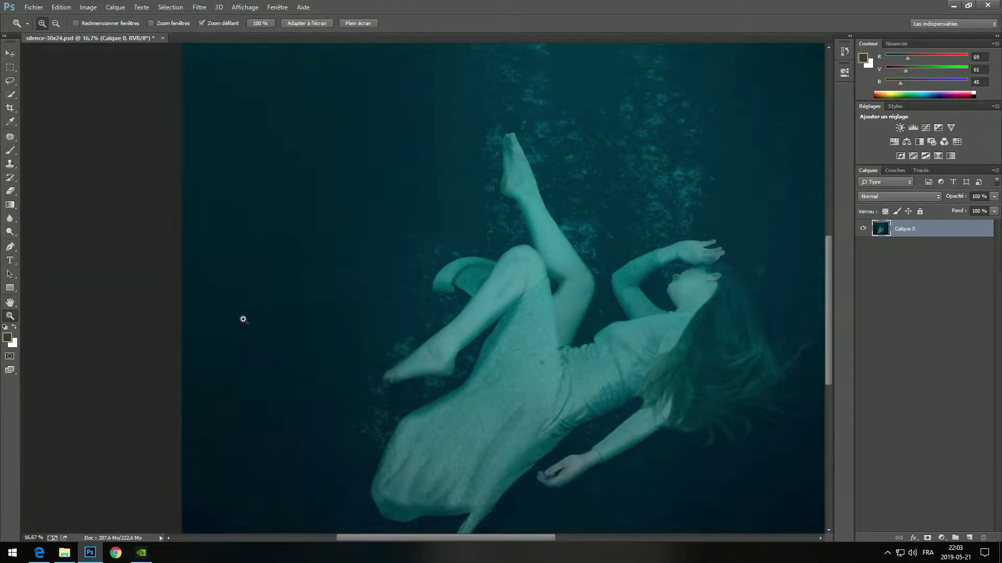
scroll(243, 319, "up", 2)
scroll(243, 320, "up", 1)
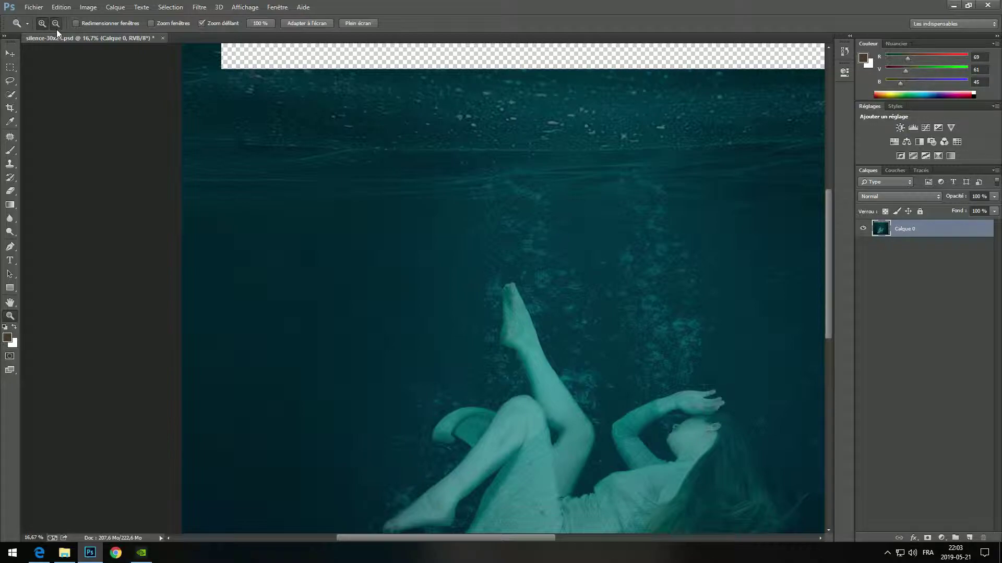
Zoom back out and marquee the right transparent strip, about 2.13 × 63.91 cm.
left_click(55, 24)
left_click(360, 302)
left_click(292, 272)
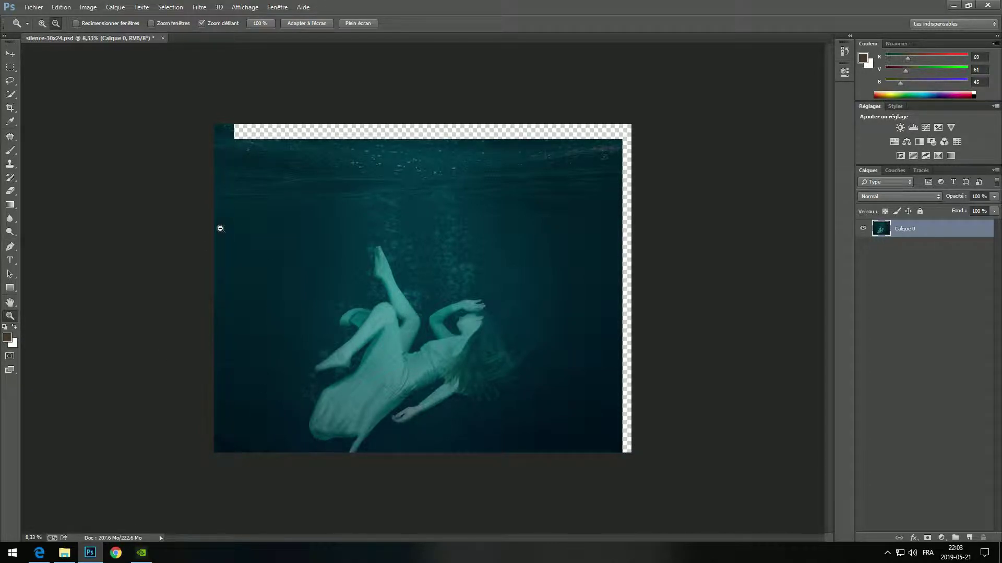
left_click(15, 69)
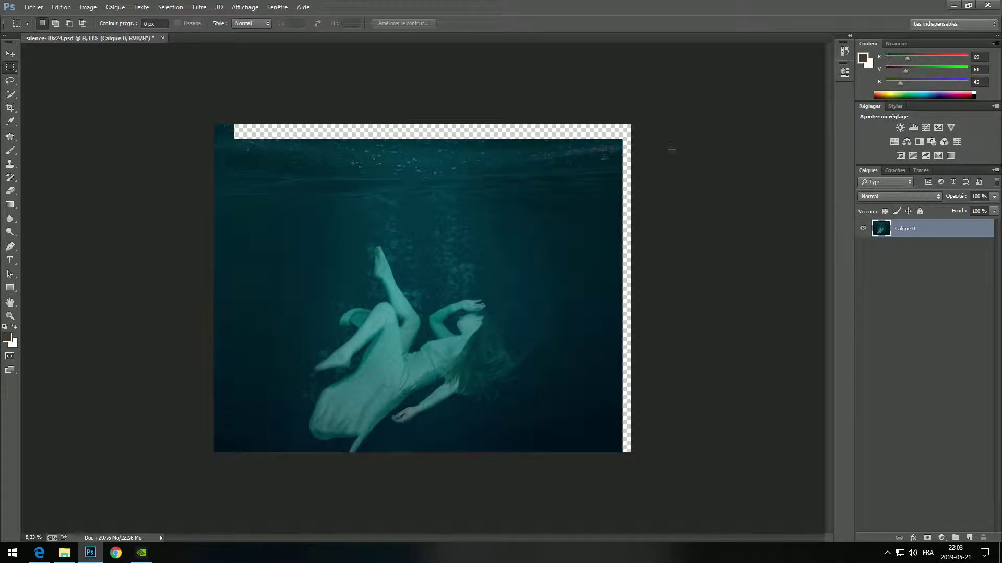
left_click_drag(621, 124, 691, 427)
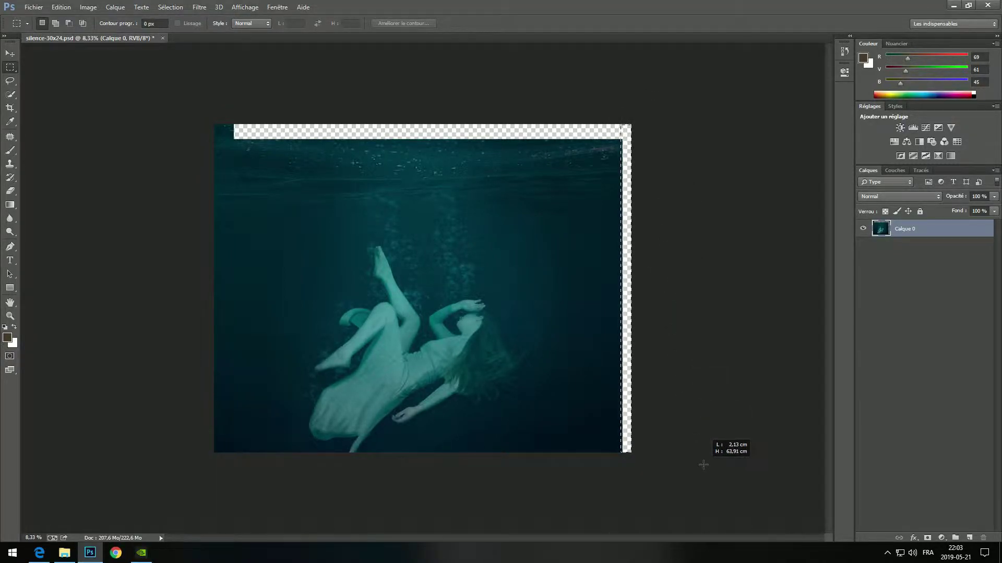
Content-aware fill the right transparent strip with 'Contenu pris en compte', then deselect.
left_click_drag(704, 465, 703, 465)
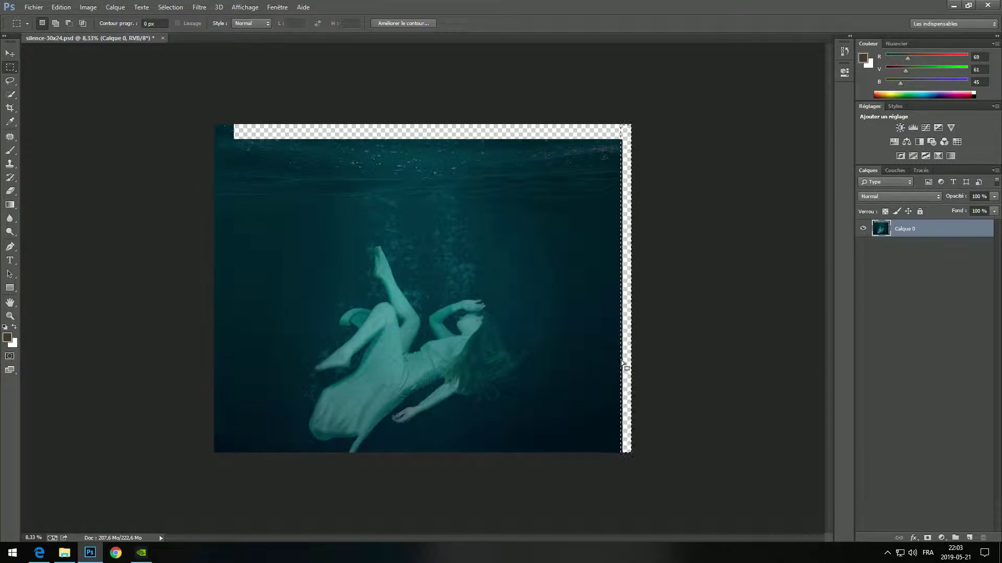
right_click(626, 402)
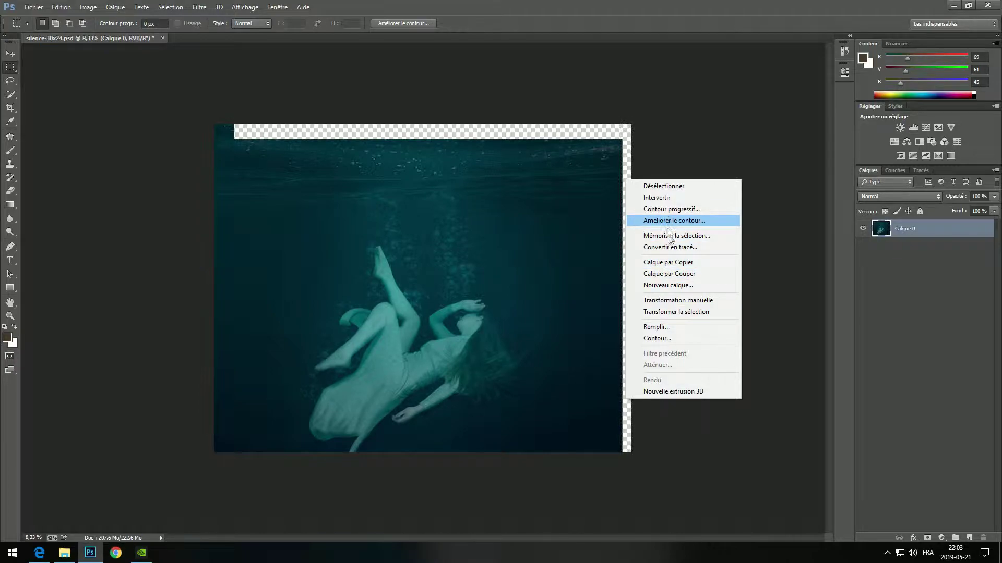
left_click(665, 327)
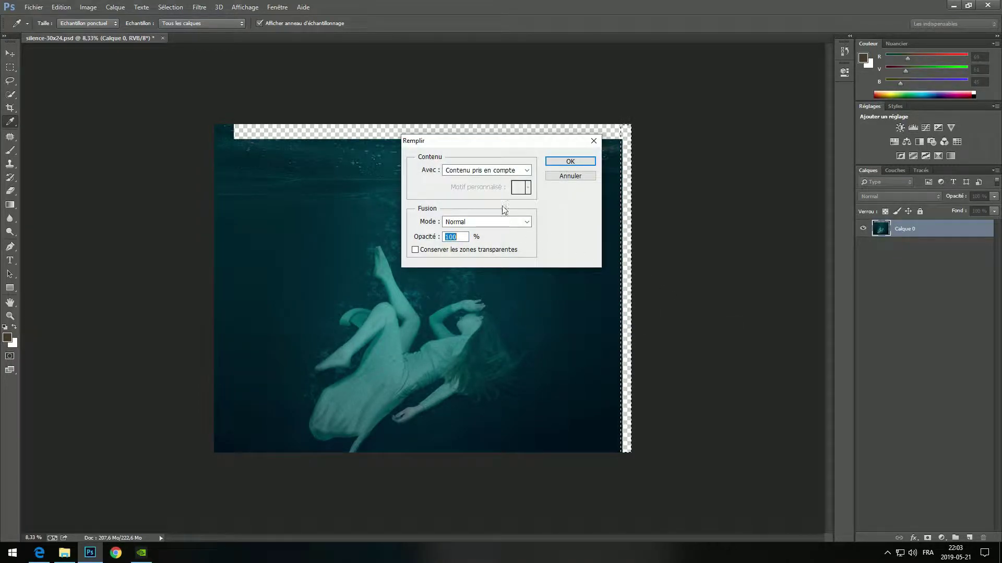
left_click(571, 161)
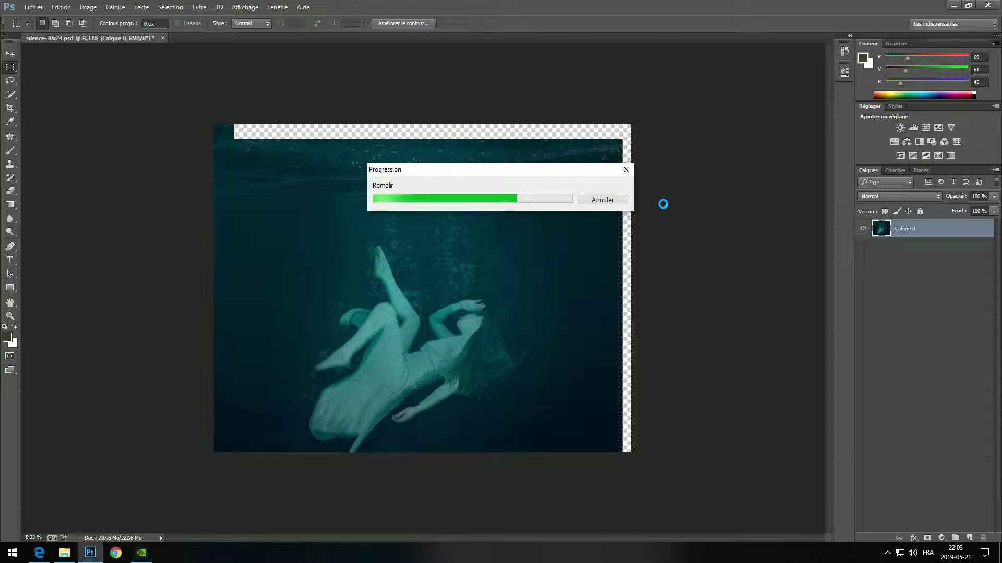
key("ctrl+d")
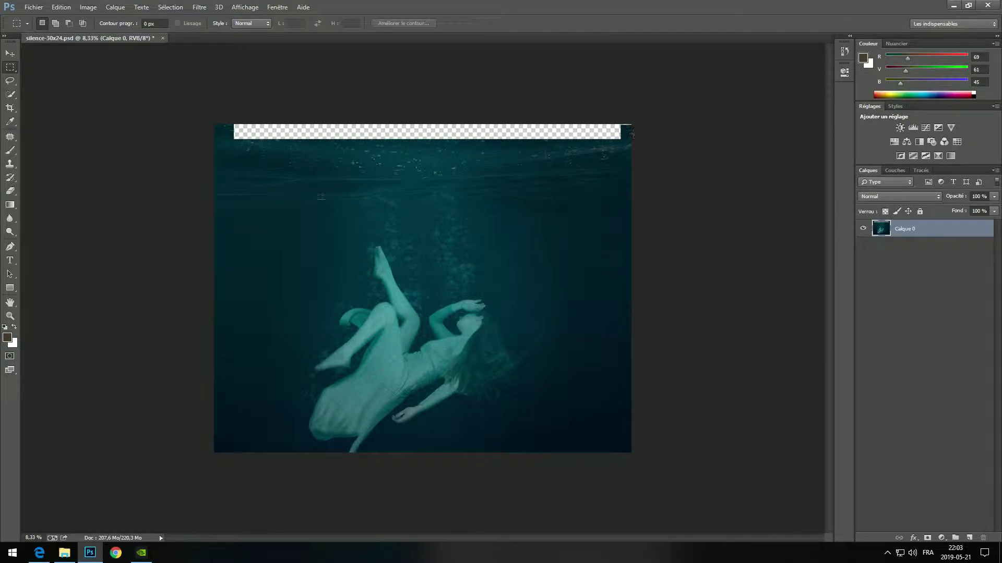
Zoom in closely on the photo's top-right corner.
left_click(10, 316)
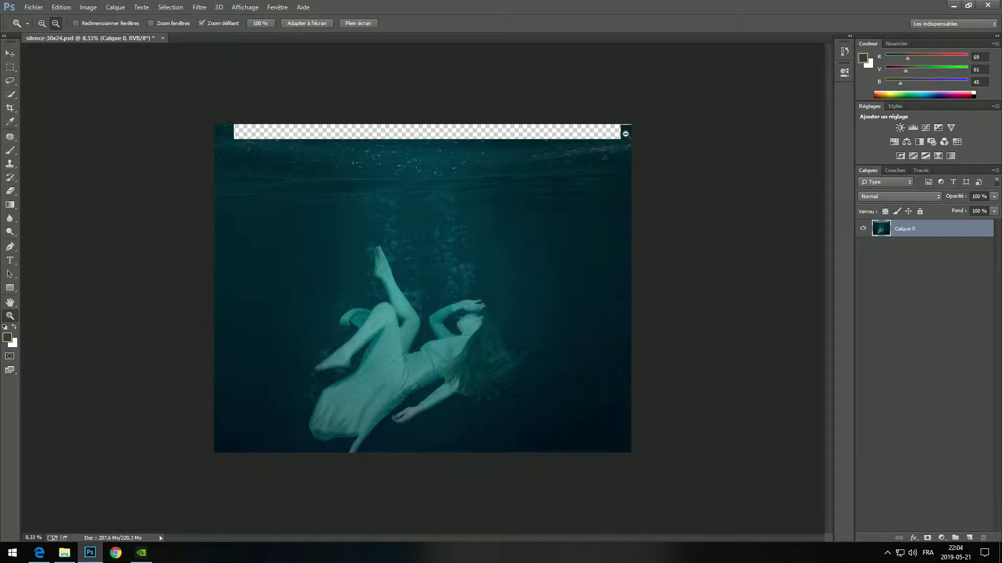
left_click(624, 127, "alt")
left_click(43, 23)
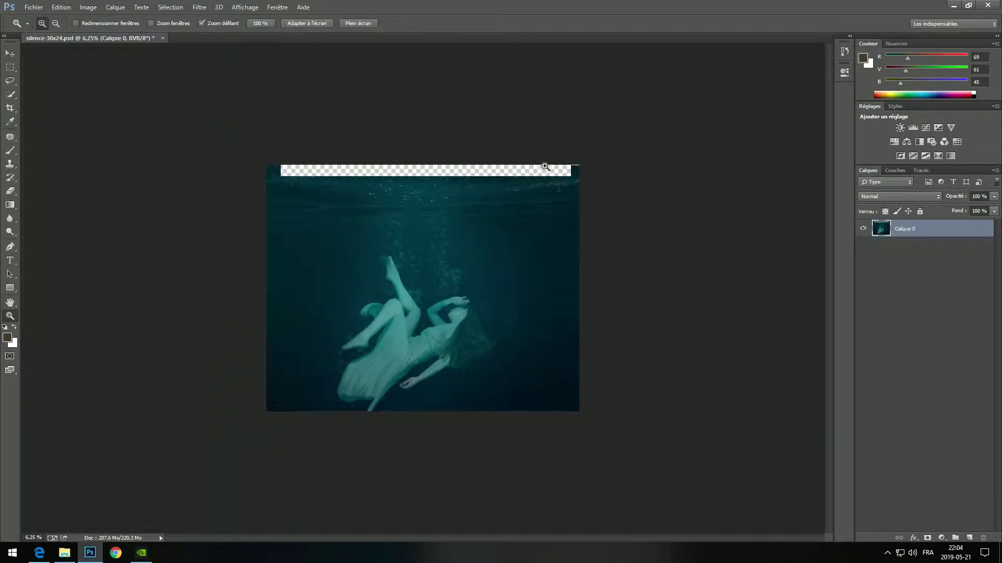
left_click(585, 161)
left_click(618, 121)
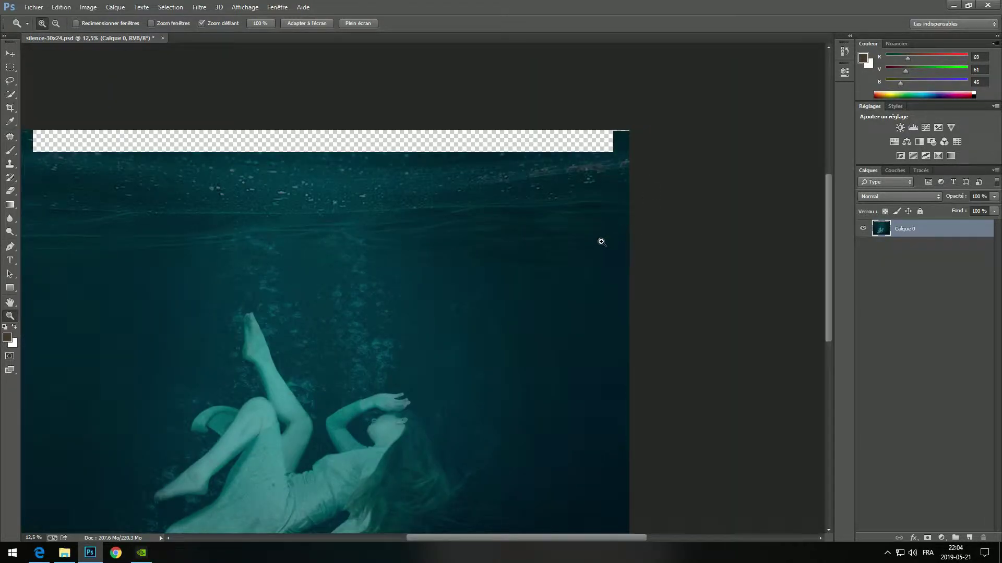
left_click(626, 164)
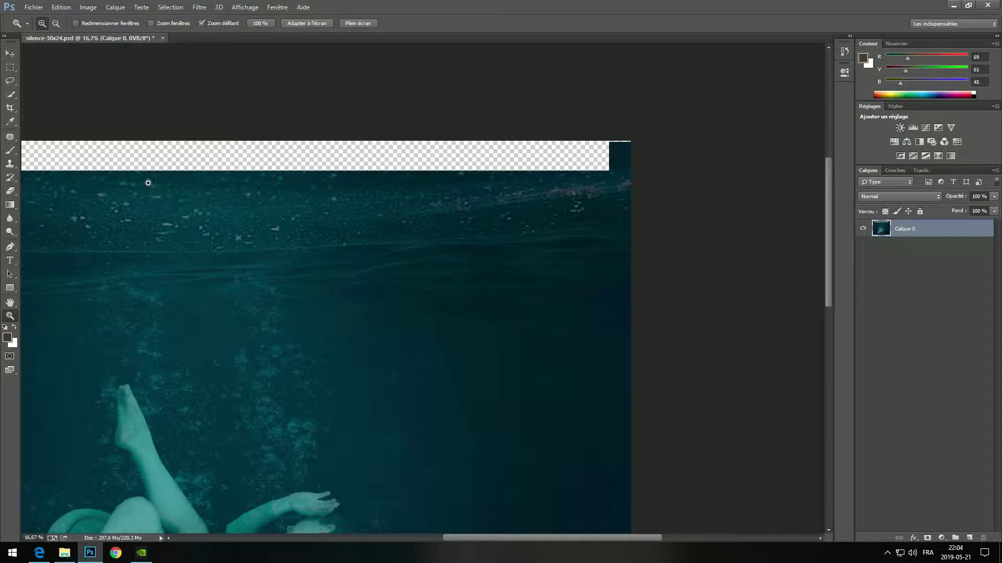
Set a soft 71 px brush and sample the dark teal from the corner.
left_click(11, 151)
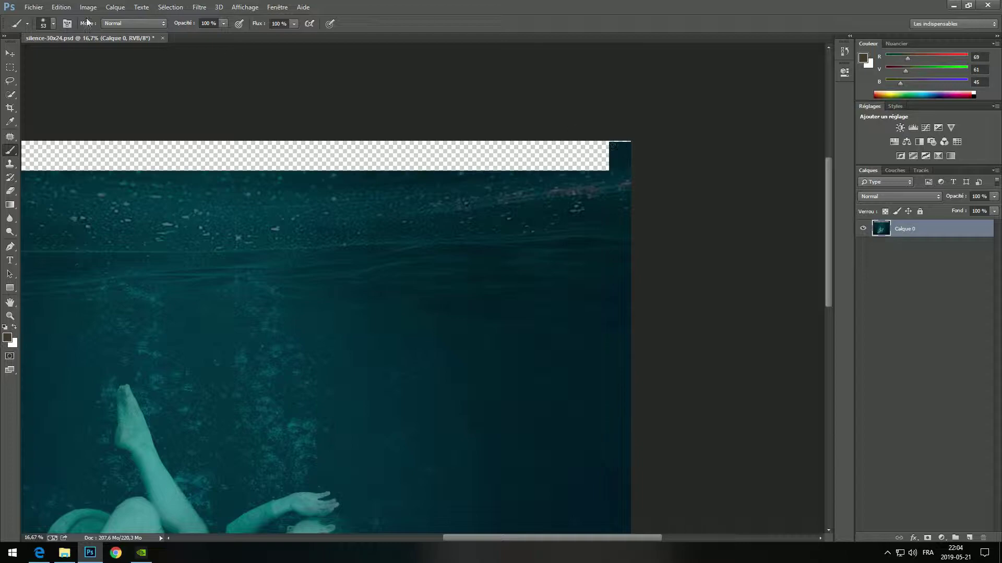
left_click(46, 25)
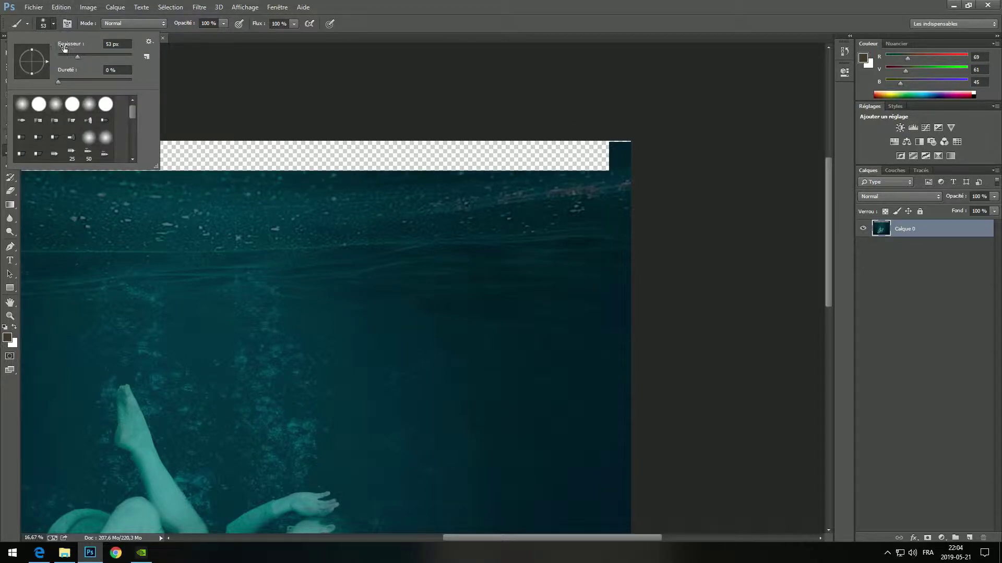
left_click(84, 54)
left_click(630, 142, "alt")
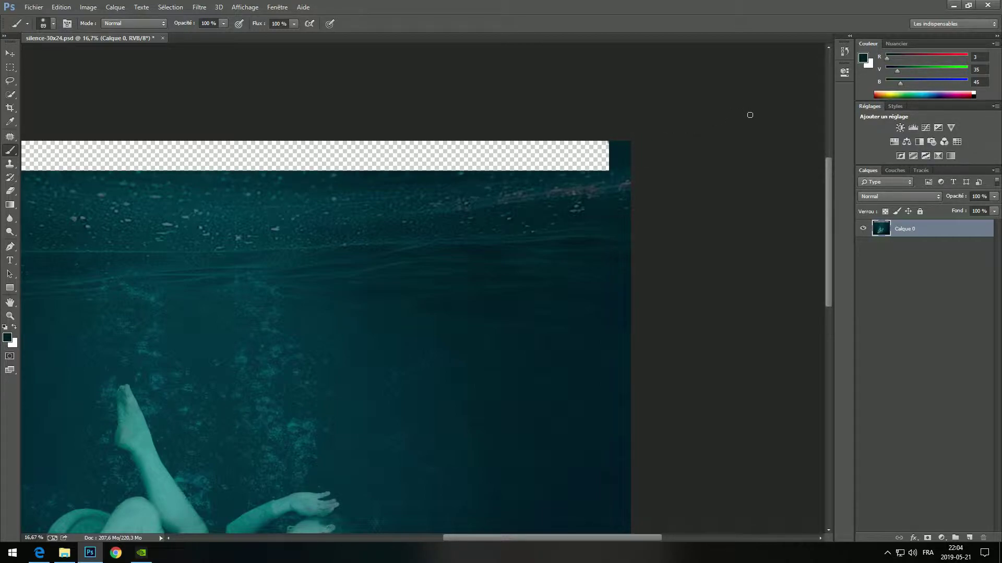
Zoom out and marquee-select the transparent strip across the top.
left_click(13, 317)
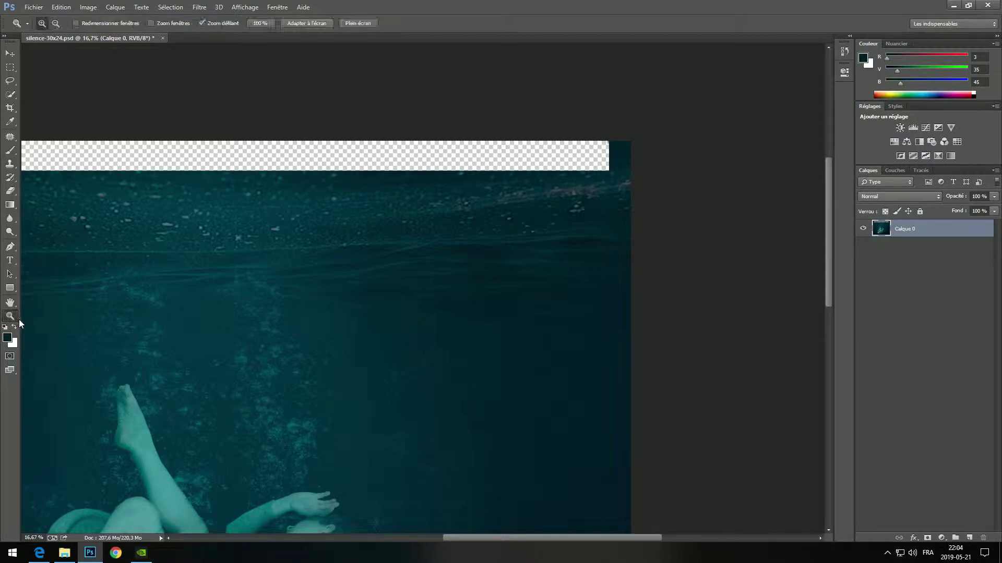
left_click(55, 23)
left_click(277, 203)
left_click(313, 217)
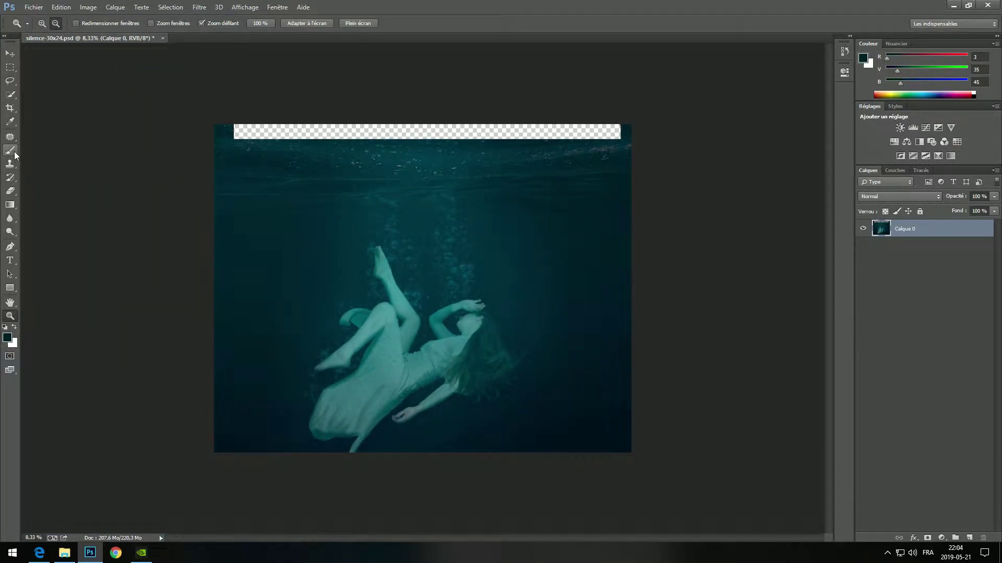
left_click(11, 72)
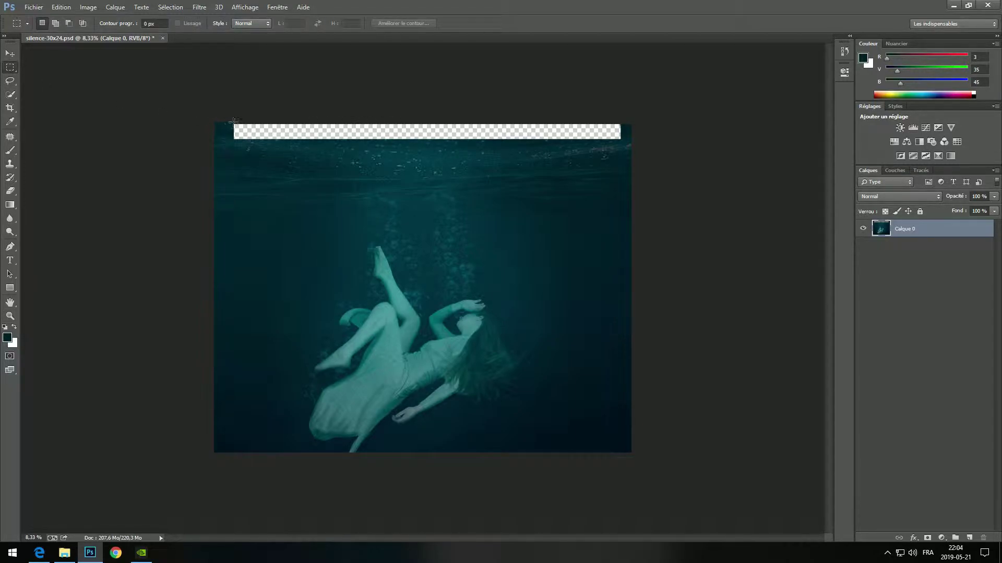
left_click_drag(233, 121, 280, 139)
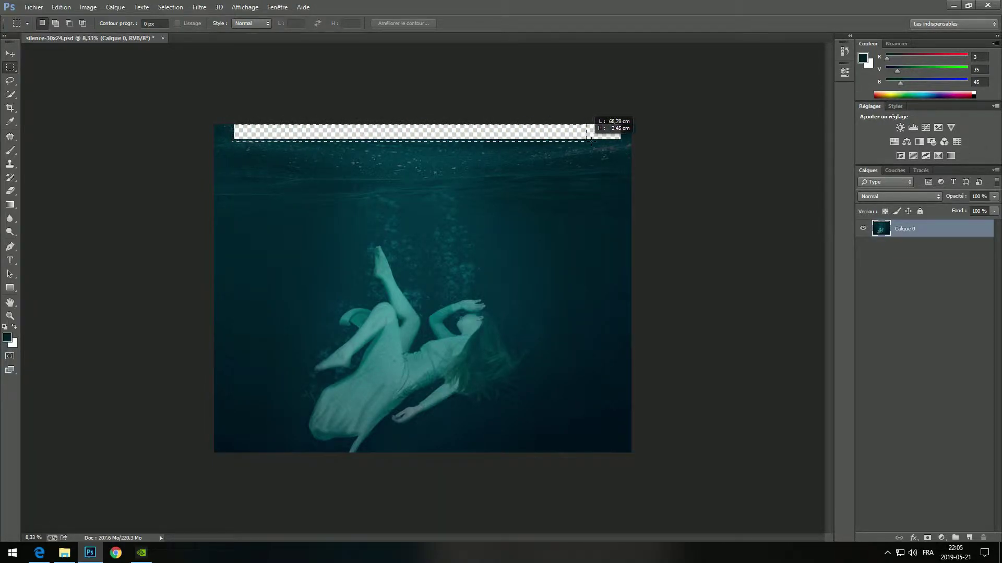
left_click_drag(281, 139, 624, 141)
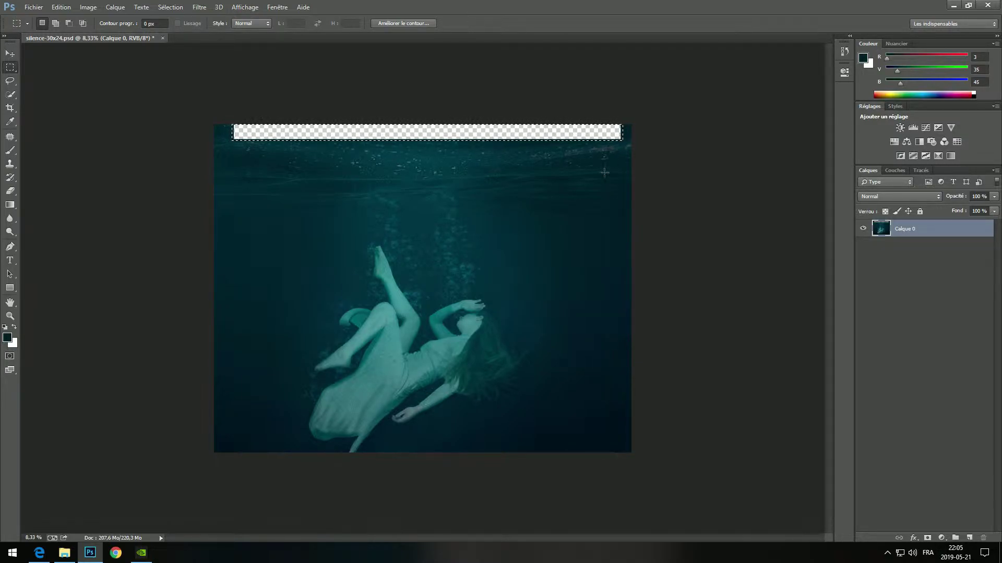
Content-aware fill the top strip and clear the selection.
right_click(351, 131)
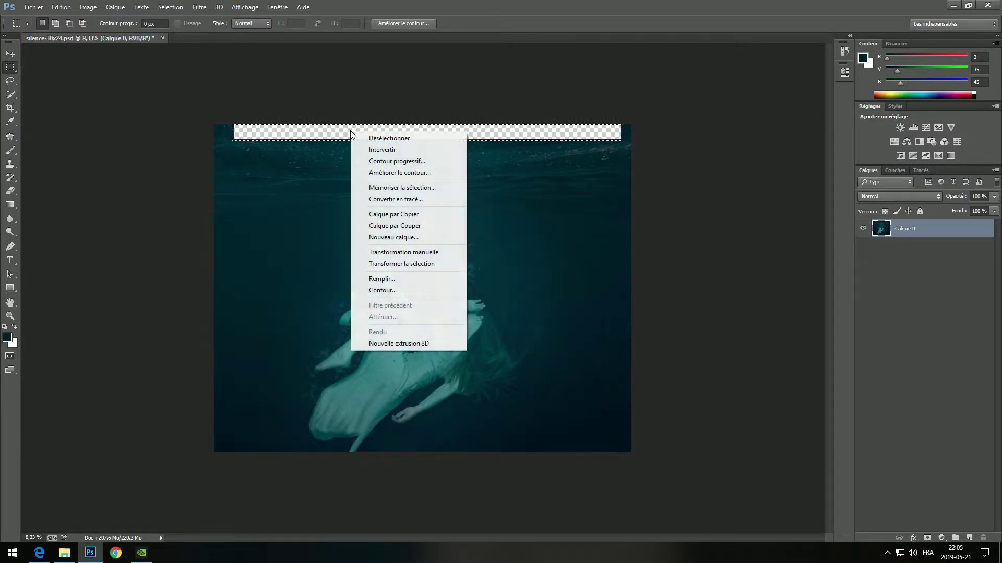
left_click(400, 279)
left_click(570, 162)
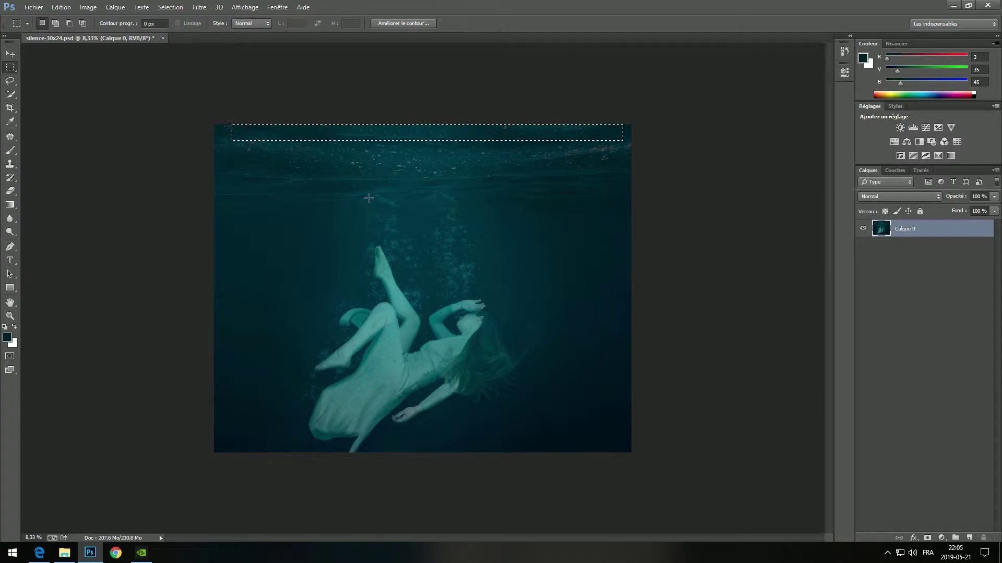
key("ctrl+d")
left_click(10, 54)
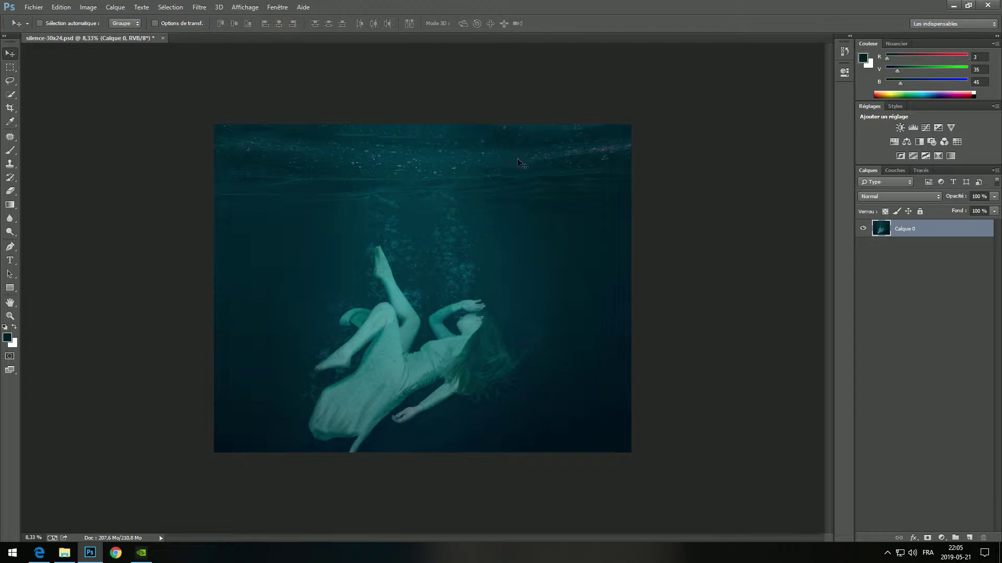
Clone Stamp nearby water texture over the filled top strip in several strokes.
left_click(10, 316)
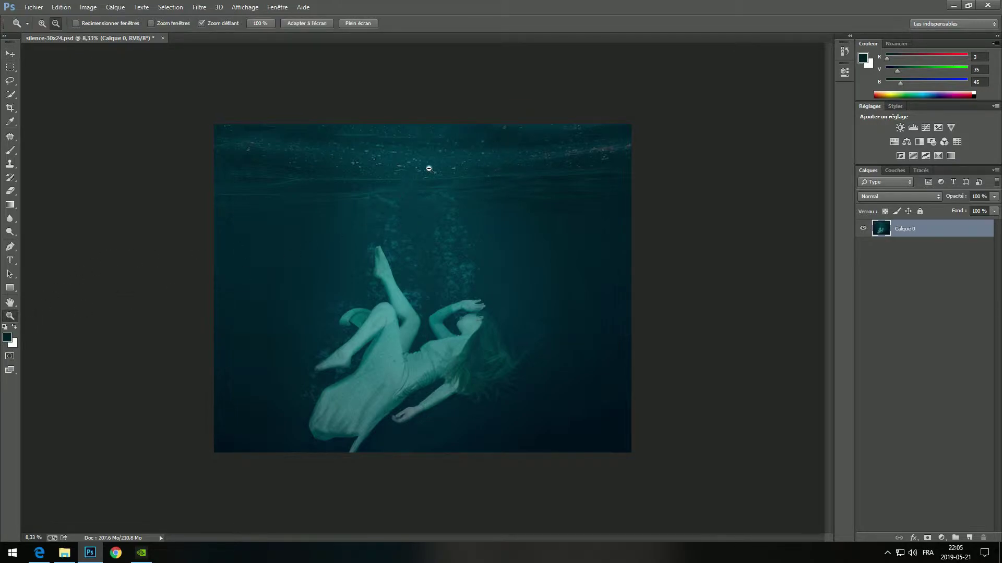
left_click(478, 148)
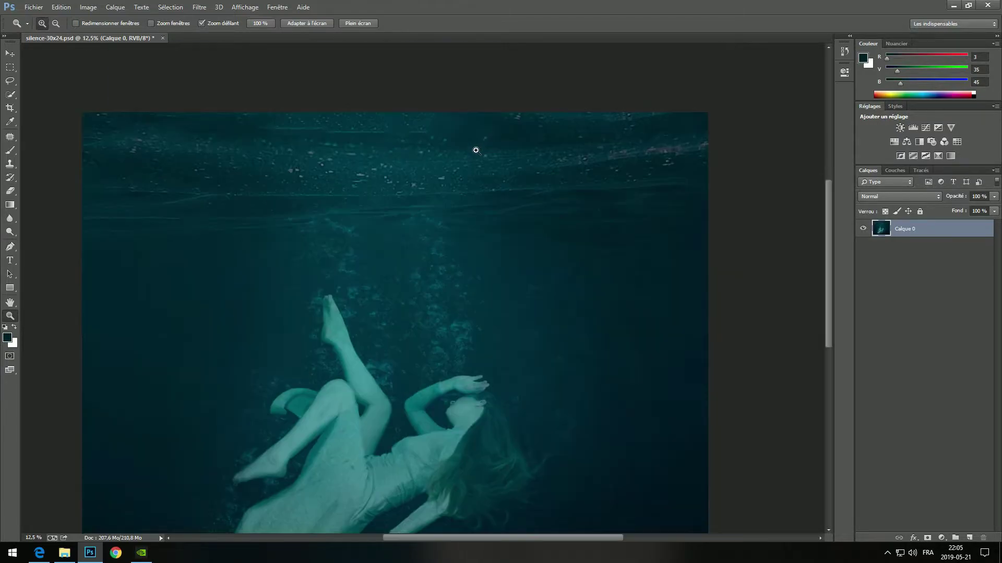
left_click(8, 165)
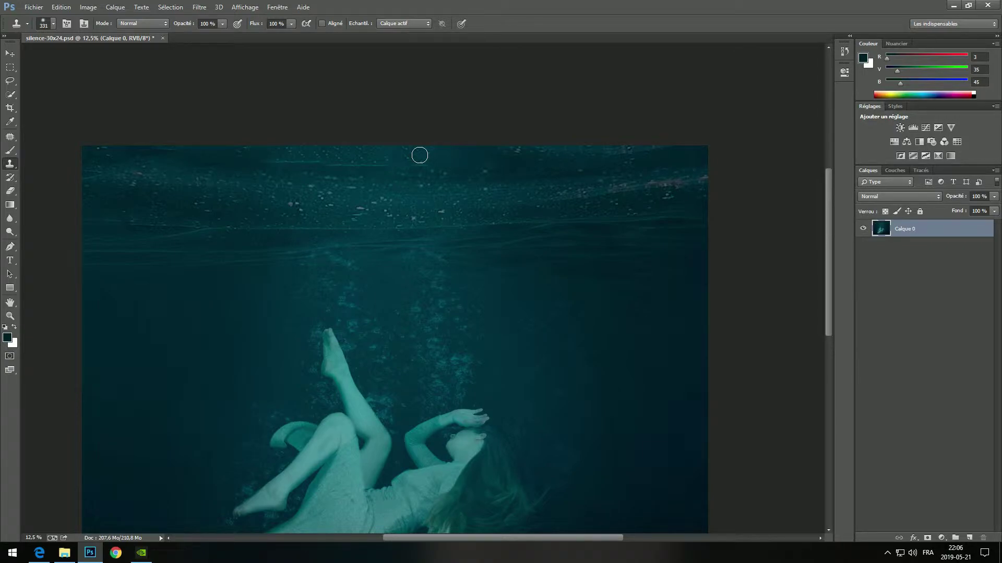
left_click(419, 155, "alt")
left_click_drag(436, 163, 459, 167)
mouse_move(477, 154)
left_mouse_down()
mouse_move(491, 146)
mouse_move(498, 186)
left_mouse_up()
left_click_drag(423, 167, 413, 169)
Patch two blotchy light-streak areas along the top water surface with clean neighbouring water.
left_click(10, 139)
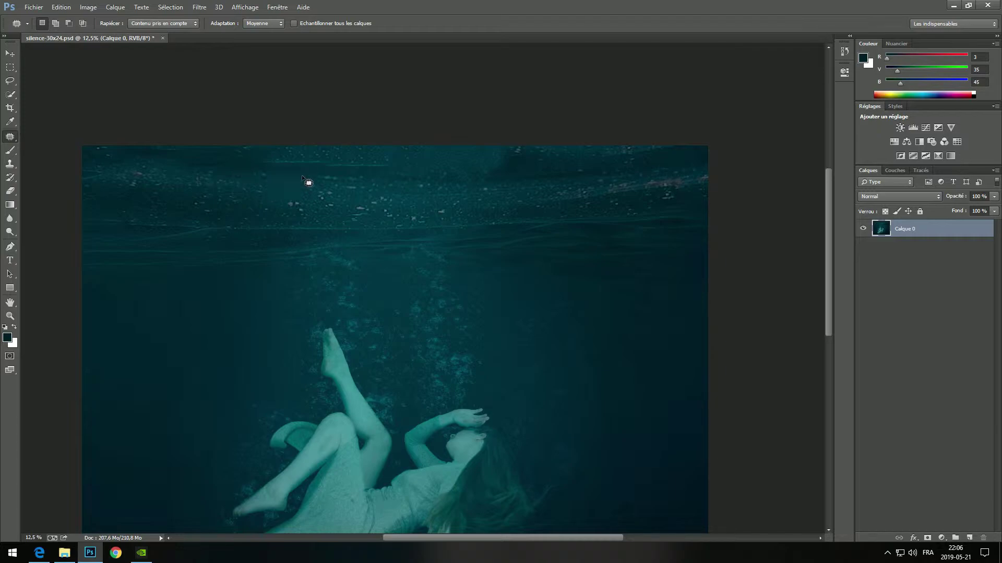
left_click_drag(384, 163, 386, 170)
mouse_move(397, 172)
left_mouse_down()
mouse_move(385, 172)
mouse_move(468, 174)
left_mouse_up()
key("ctrl+d")
mouse_move(324, 157)
left_mouse_down()
mouse_move(273, 160)
mouse_move(383, 160)
left_mouse_up()
key("ctrl+d")
Zoom out to 8,33% so the entire retouched photo and its extended edges are visible.
left_click(10, 316)
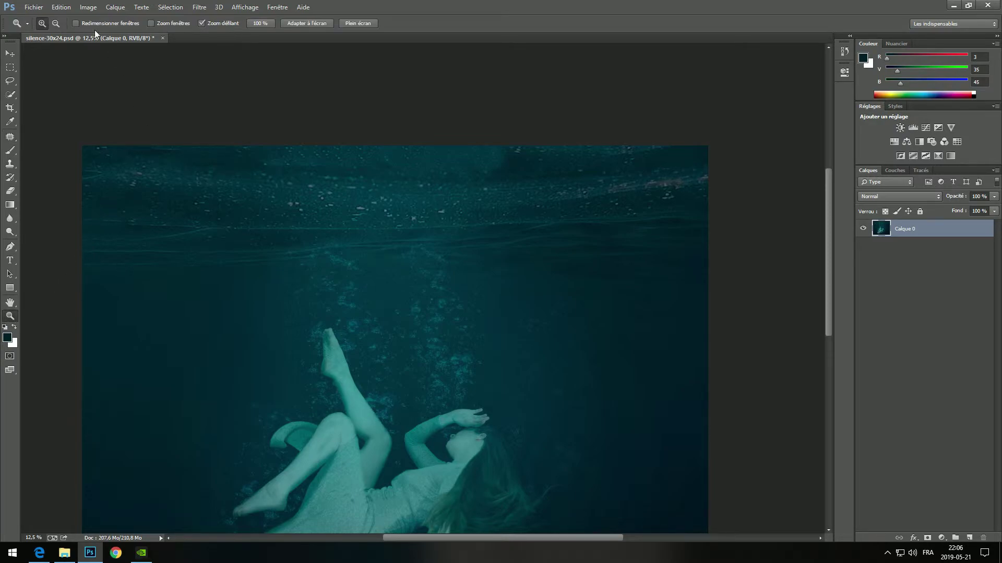
left_click(55, 23)
left_click(388, 236)
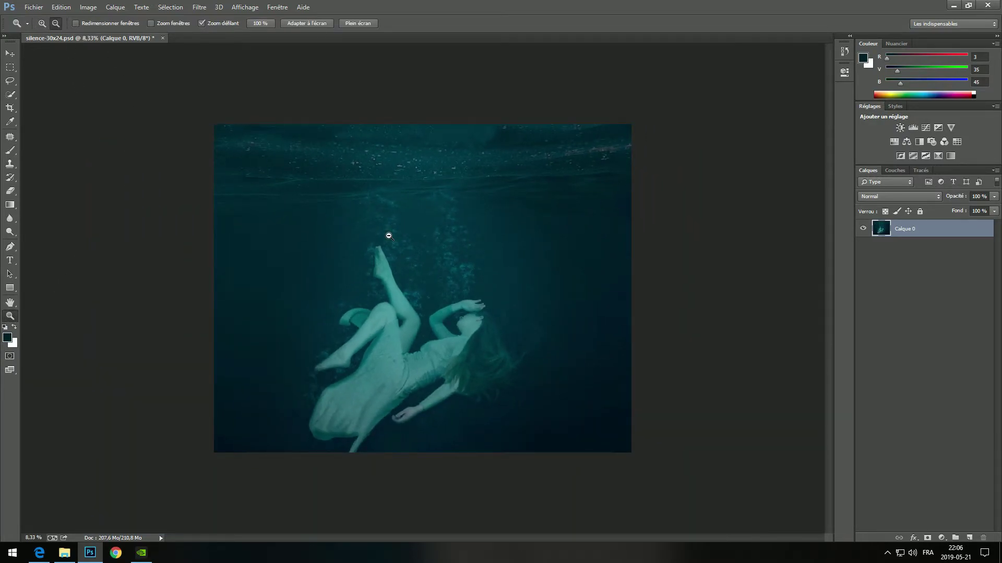